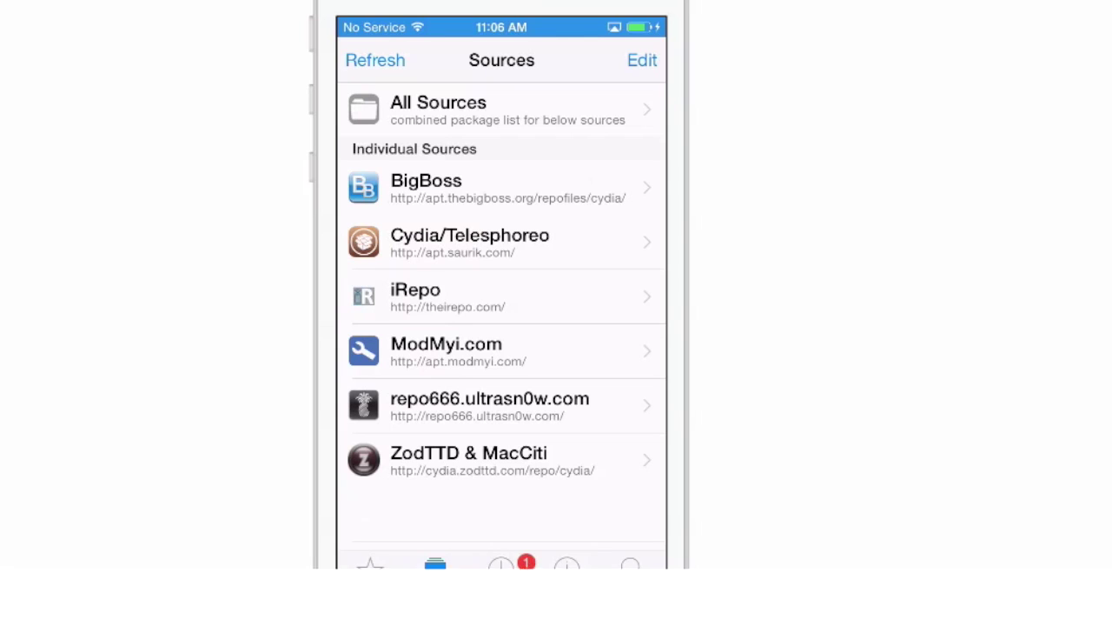
{"action": "left_click", "coordinate": [448, 297]}
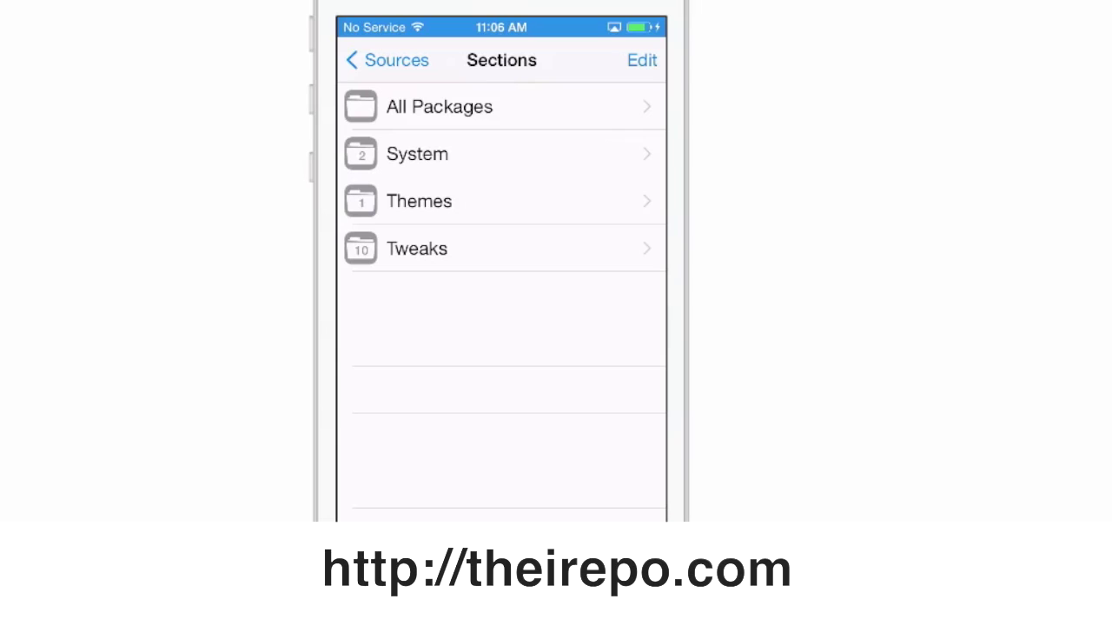
{"action": "left_click", "coordinate": [388, 60]}
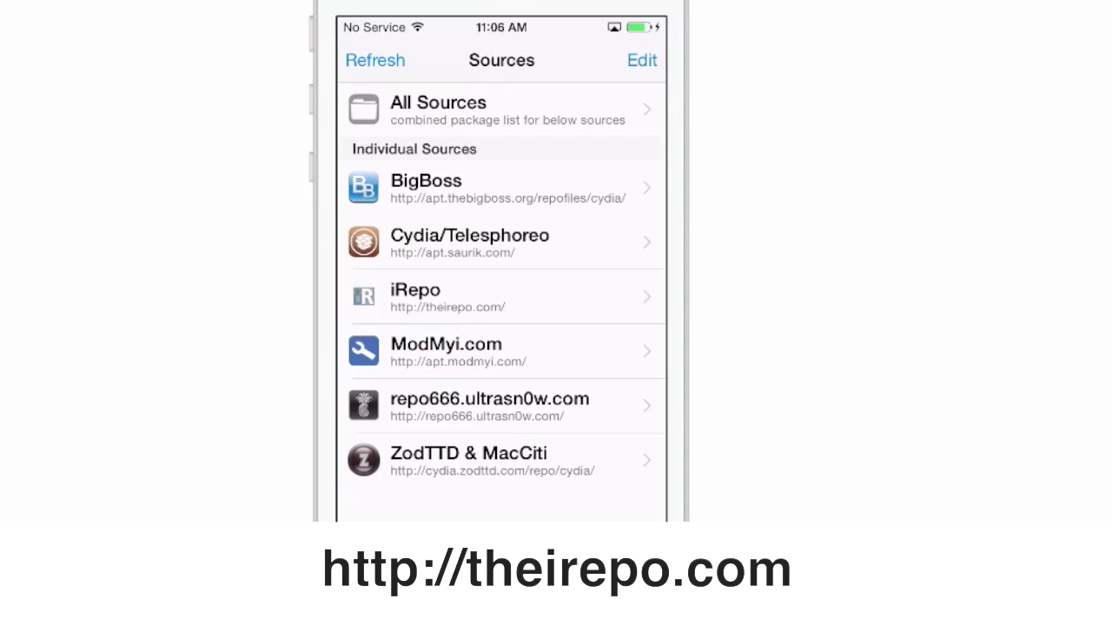
{"action": "left_click", "coordinate": [642, 60]}
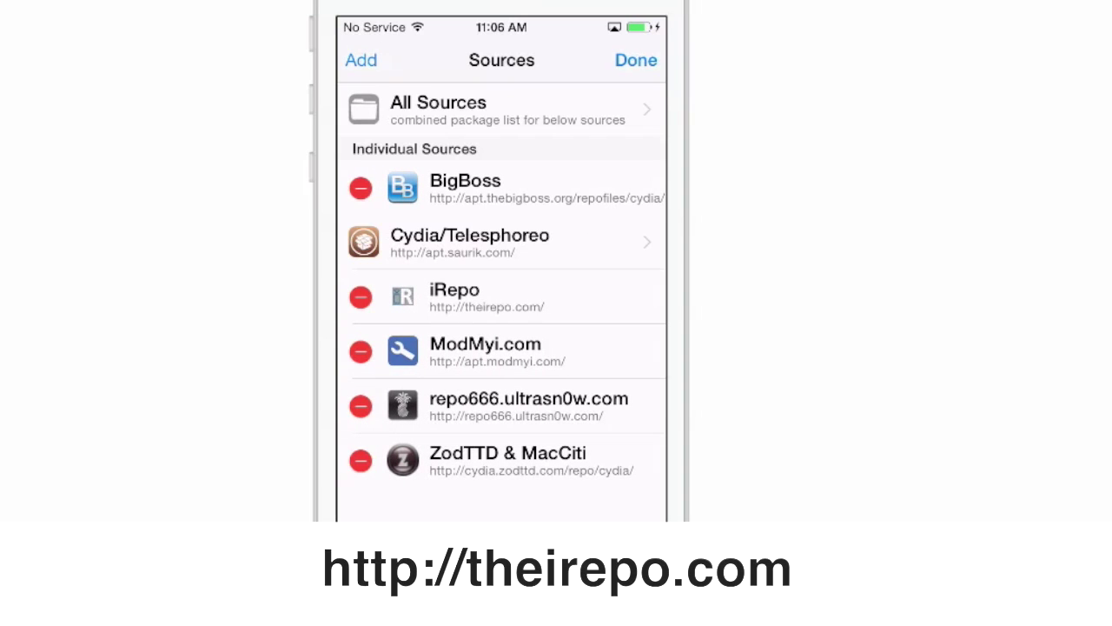
{"action": "left_click", "coordinate": [361, 60]}
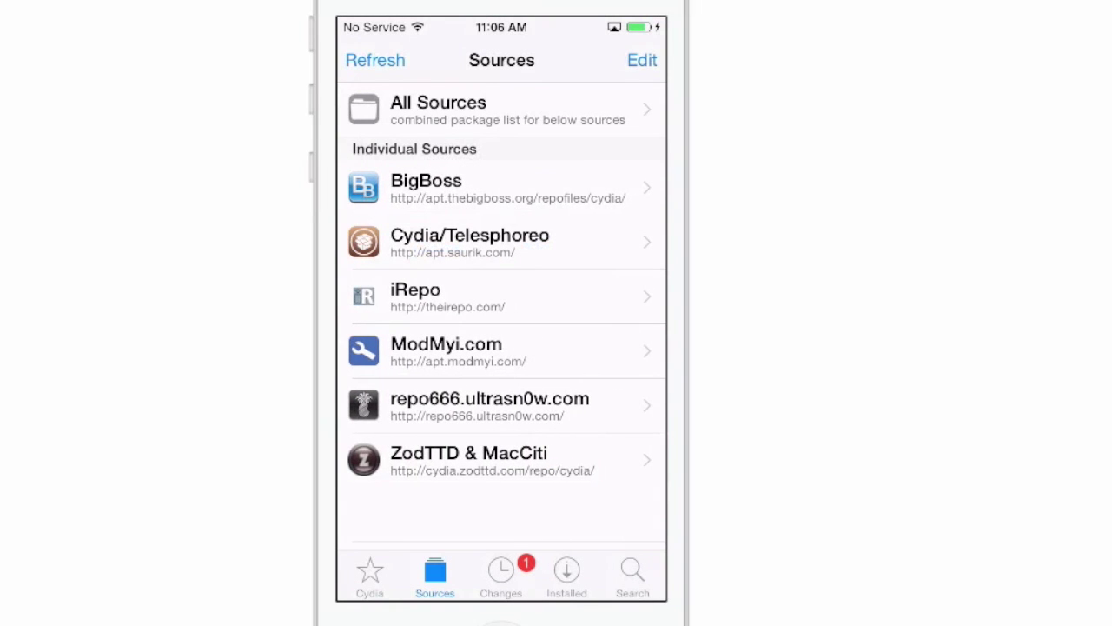
Open the iRepo source and list all its packages, including afc2add, animate, DockHide, Glass and IconArt
{"action": "left_click", "coordinate": [469, 297]}
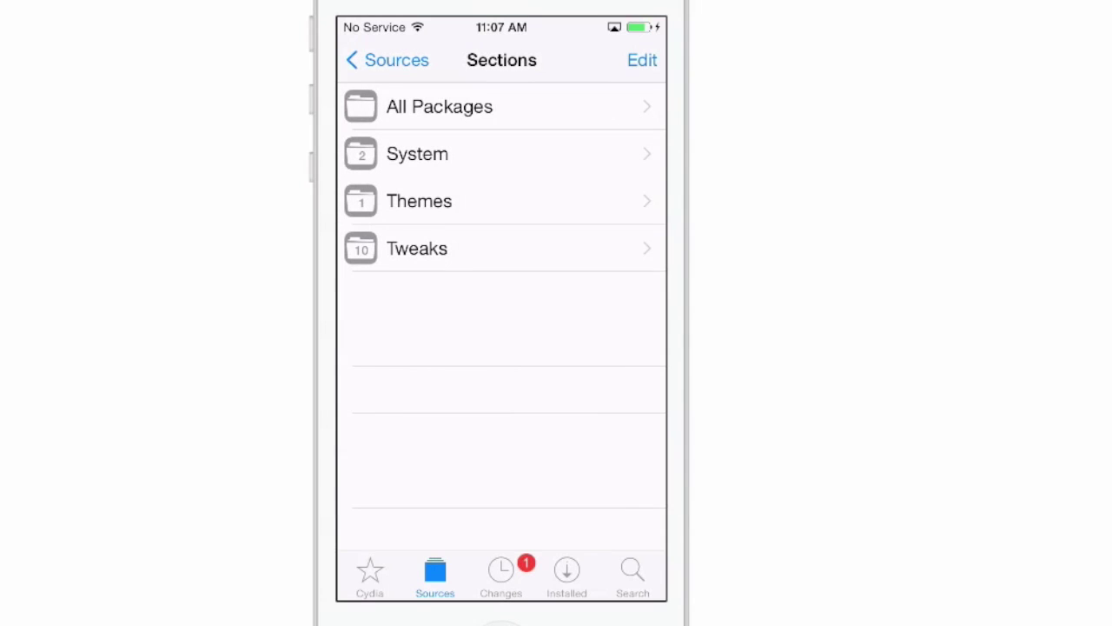
{"action": "left_click", "coordinate": [439, 106]}
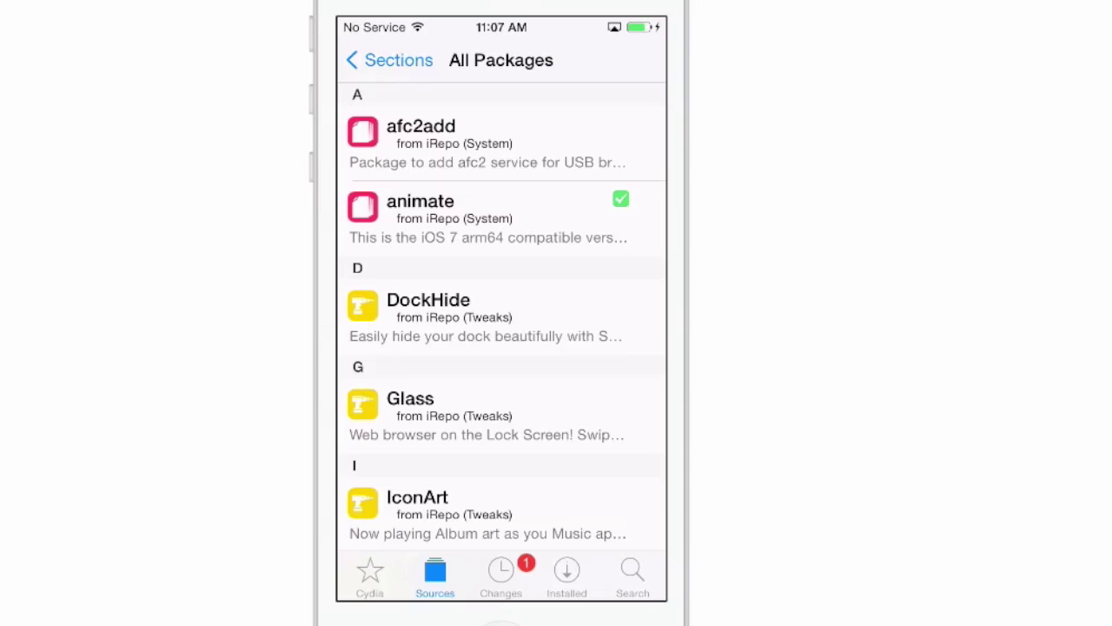
View the Details page of the installed animate package
{"action": "left_click", "coordinate": [486, 218]}
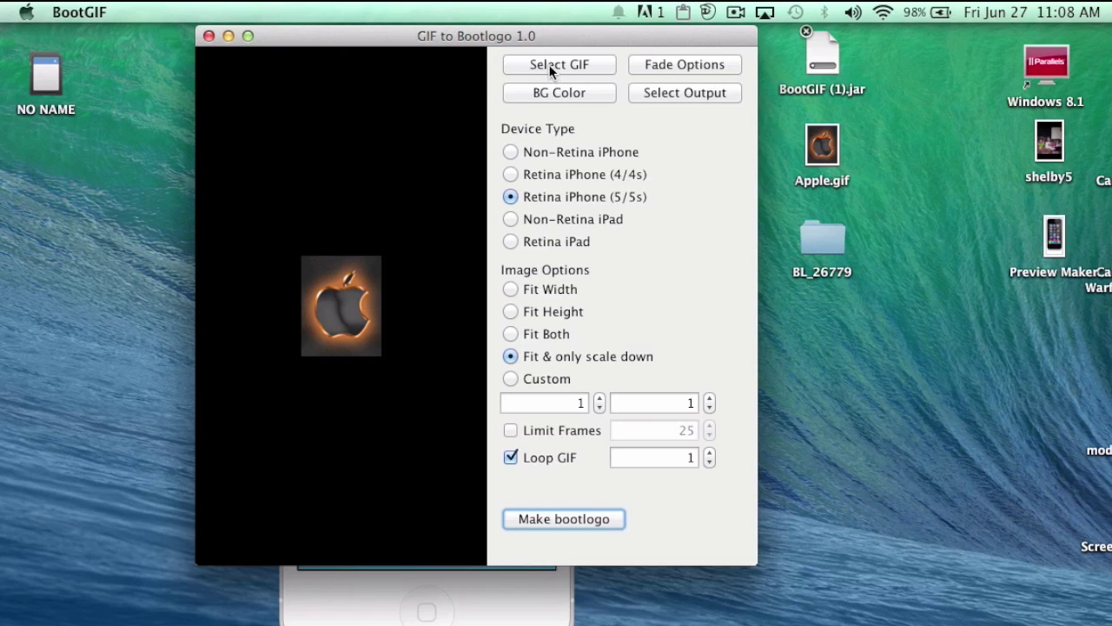
Load Apple.gif from the Desktop folder as the source animation
{"action": "left_click", "coordinate": [549, 64]}
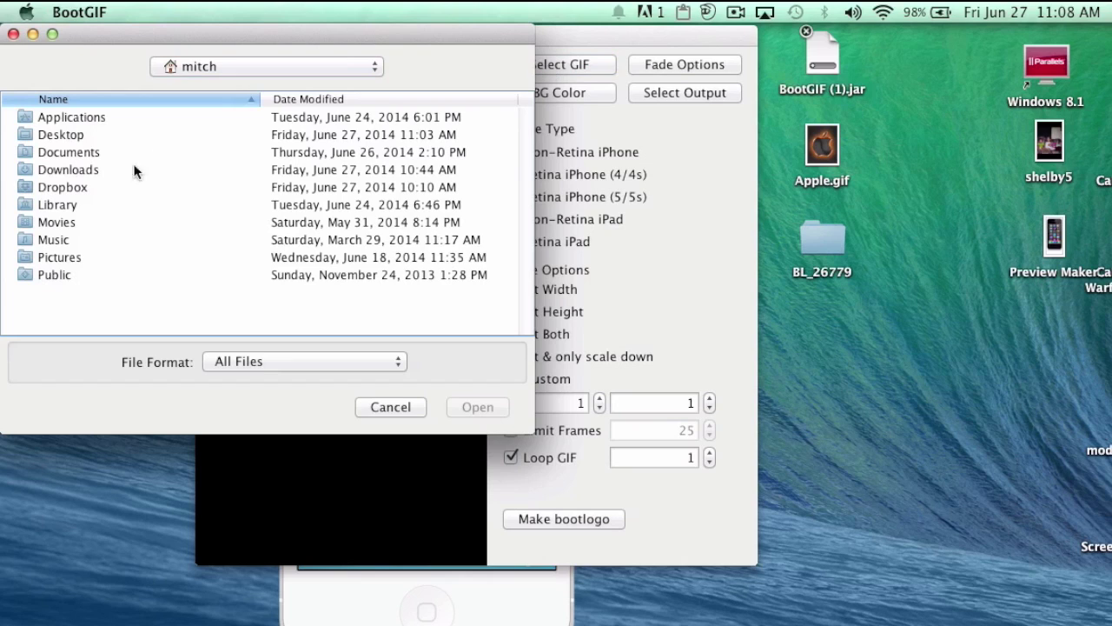
{"action": "left_click", "coordinate": [50, 134]}
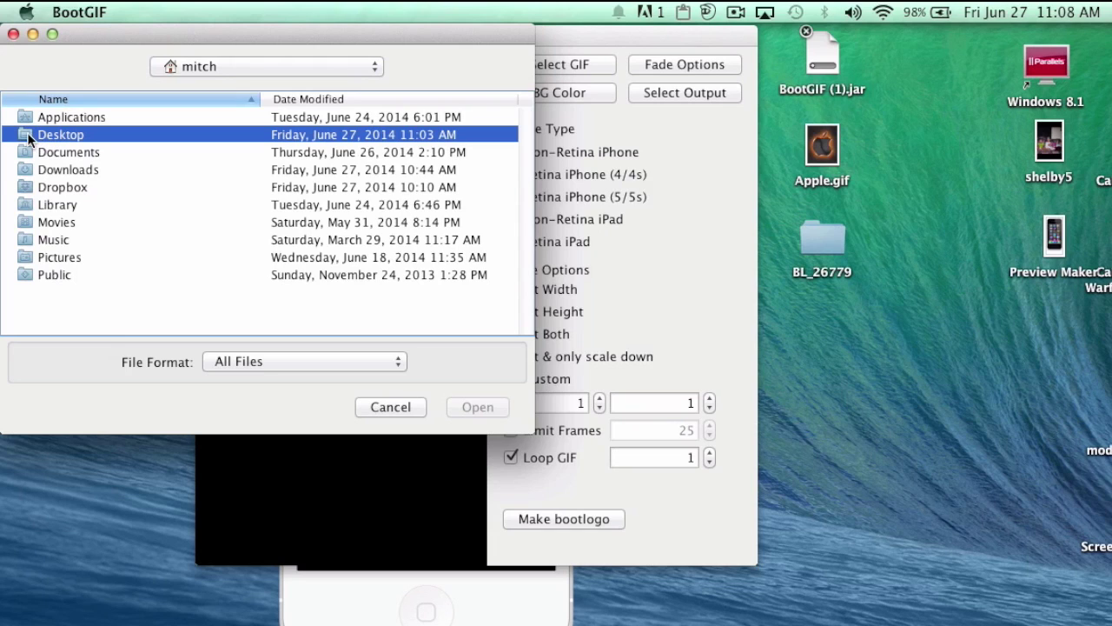
{"action": "double_click", "coordinate": [26, 138]}
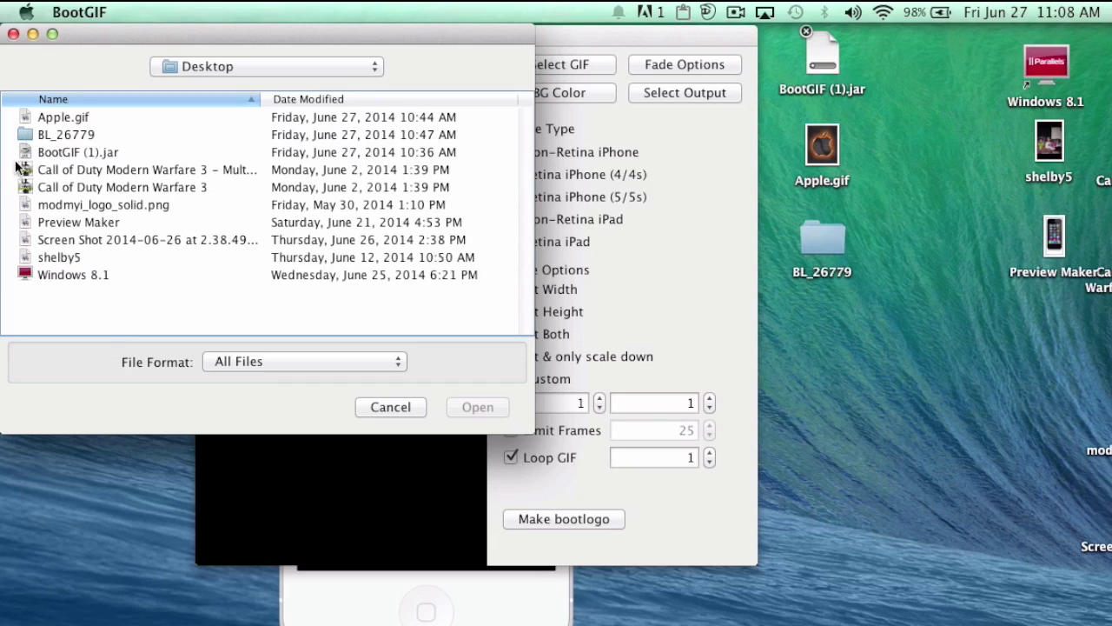
{"action": "left_click", "coordinate": [61, 121]}
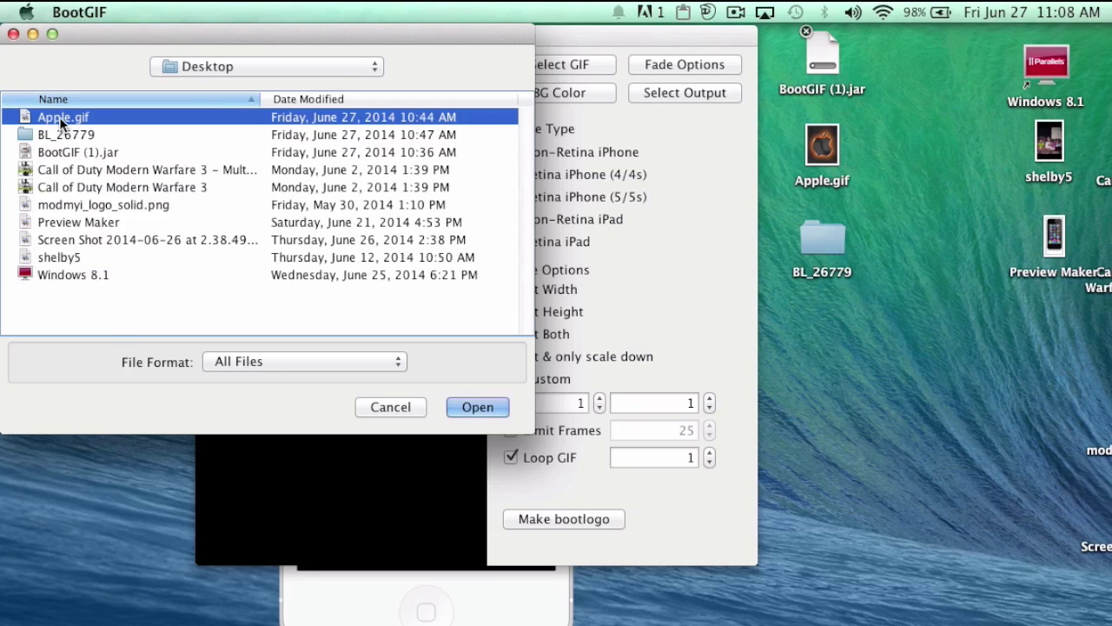
{"action": "left_click", "coordinate": [479, 407]}
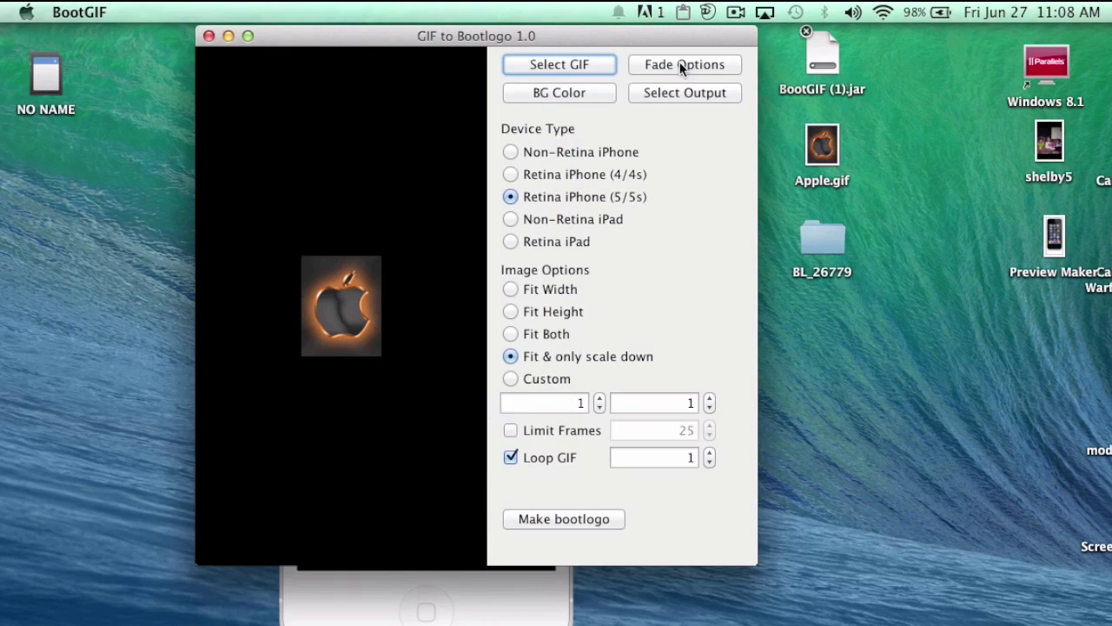
Leave Enable Fade unchecked and choose the Desktop as the bootlogo output folder
{"action": "left_click", "coordinate": [696, 63]}
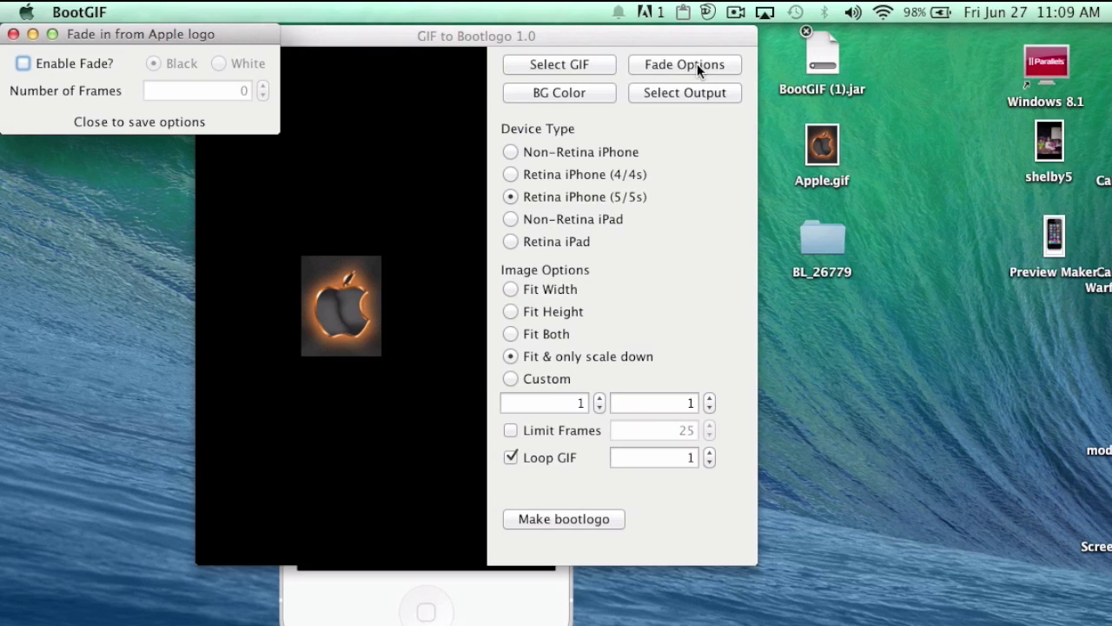
{"action": "left_click", "coordinate": [13, 34]}
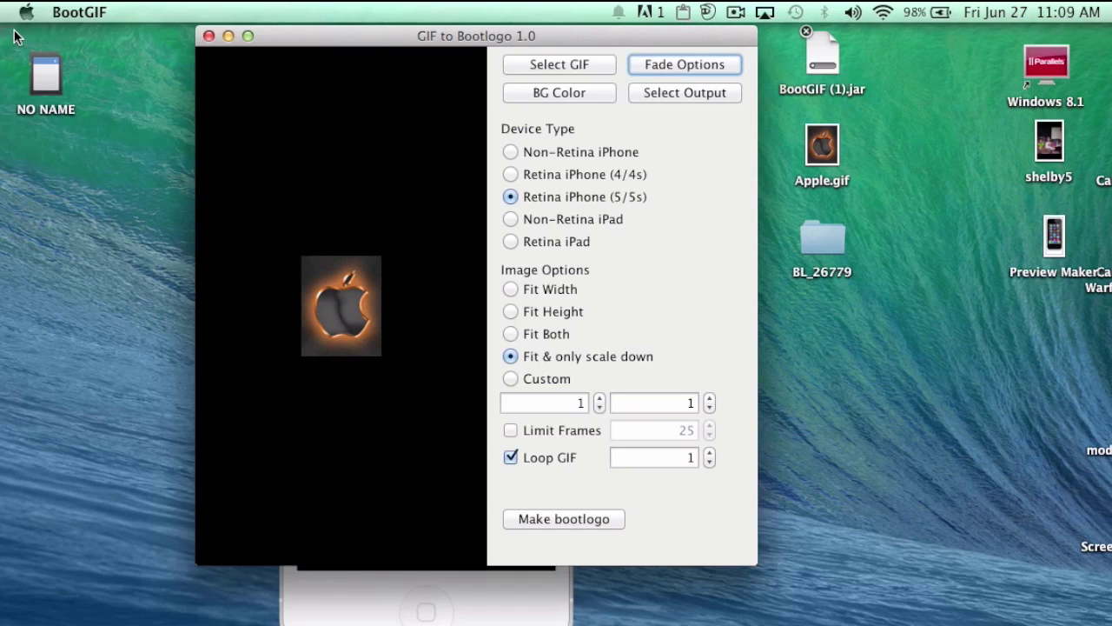
{"action": "left_click", "coordinate": [688, 92]}
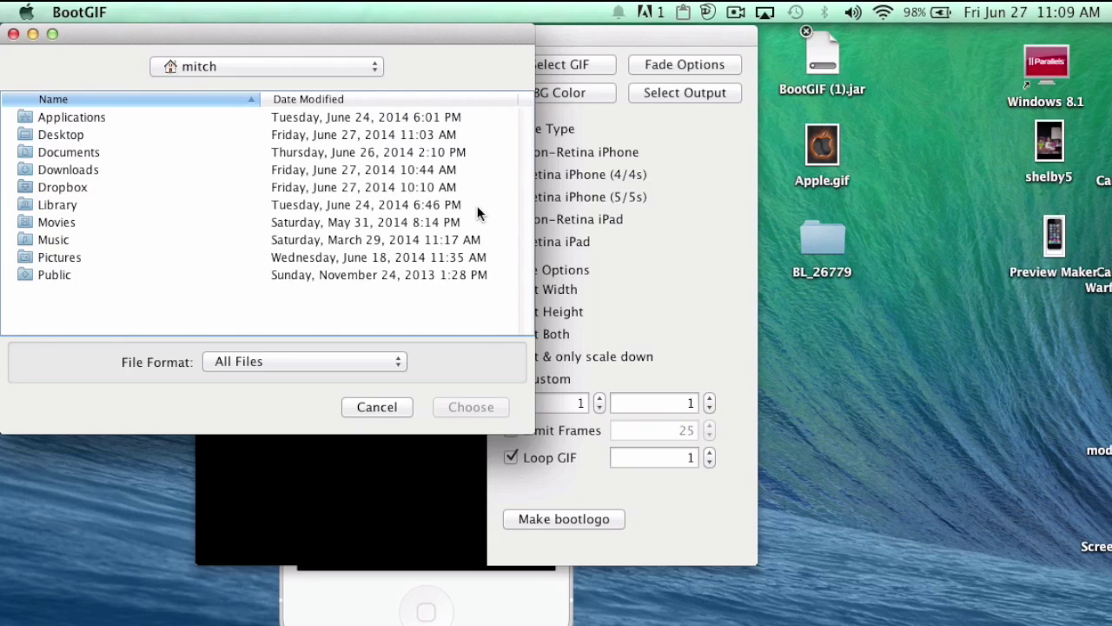
{"action": "left_click", "coordinate": [65, 135]}
{"action": "left_click", "coordinate": [484, 409]}
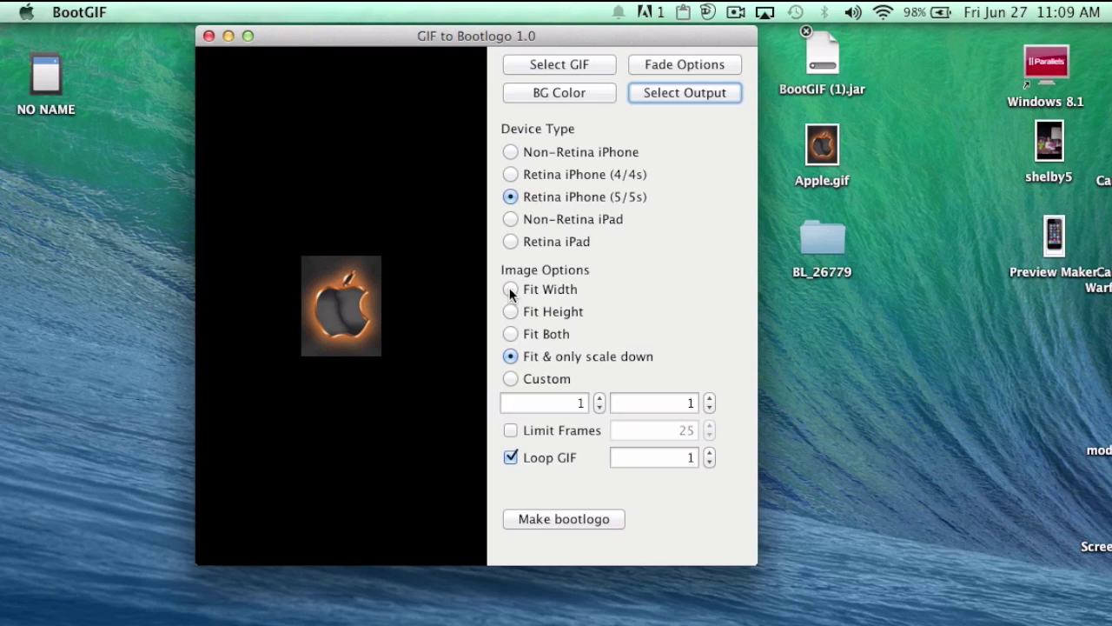
Set the image option to 'Fit & only scale down' for the Apple animation
{"action": "left_click", "coordinate": [510, 336]}
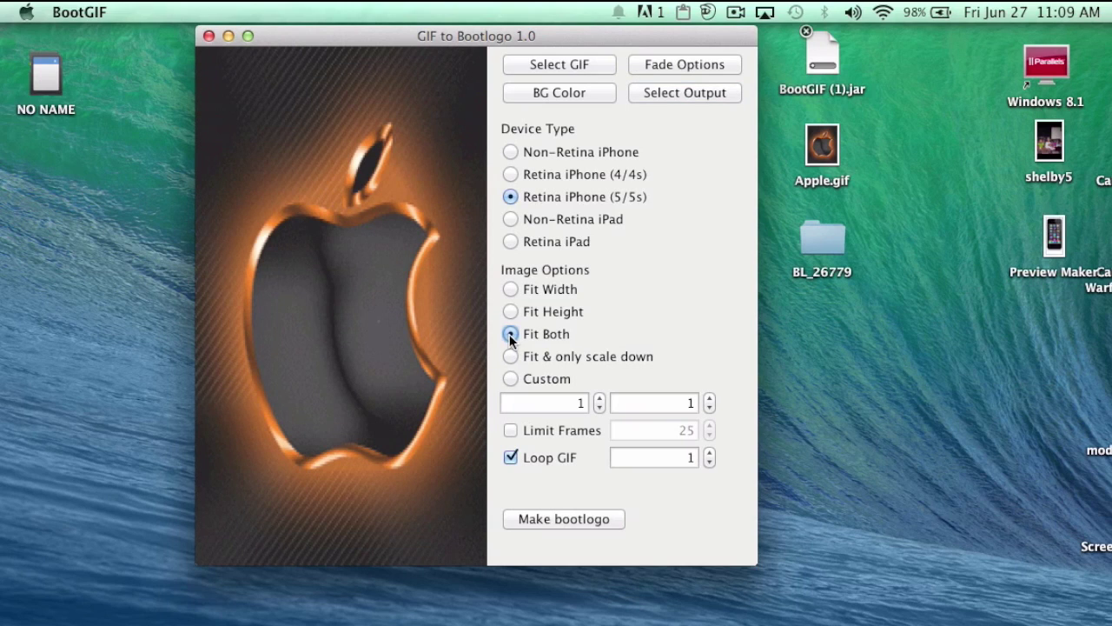
{"action": "left_click", "coordinate": [510, 335]}
{"action": "left_click", "coordinate": [510, 357]}
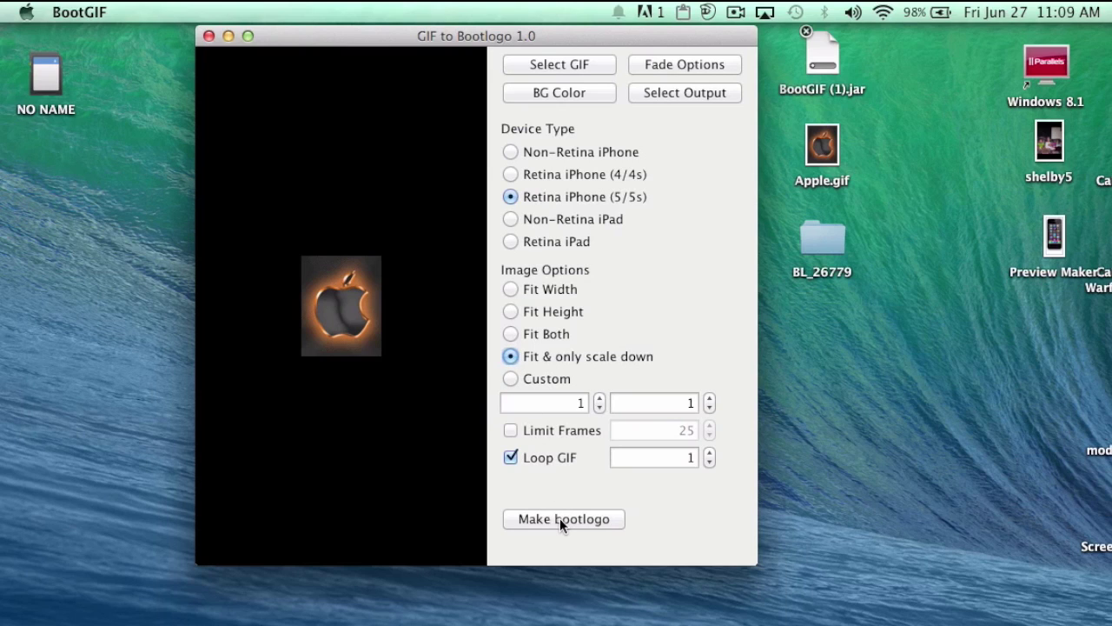
Make the BL_95667 bootlogo and close the status dialog once it shows Done
{"action": "left_click", "coordinate": [591, 520]}
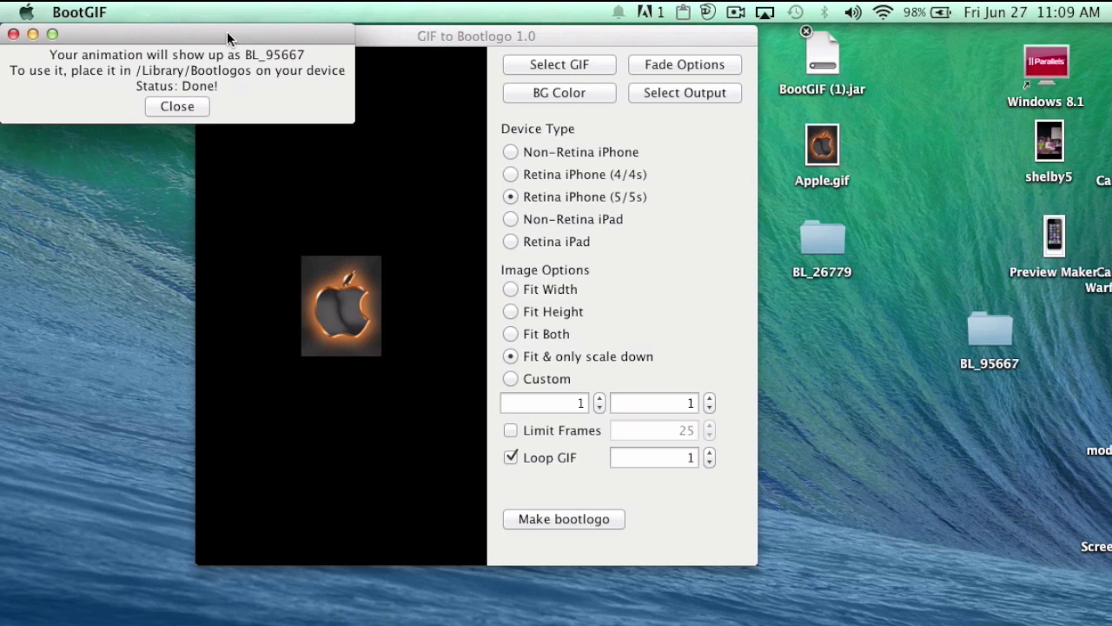
{"action": "left_click_drag", "start_coordinate": [226, 31], "coordinate": [637, 287]}
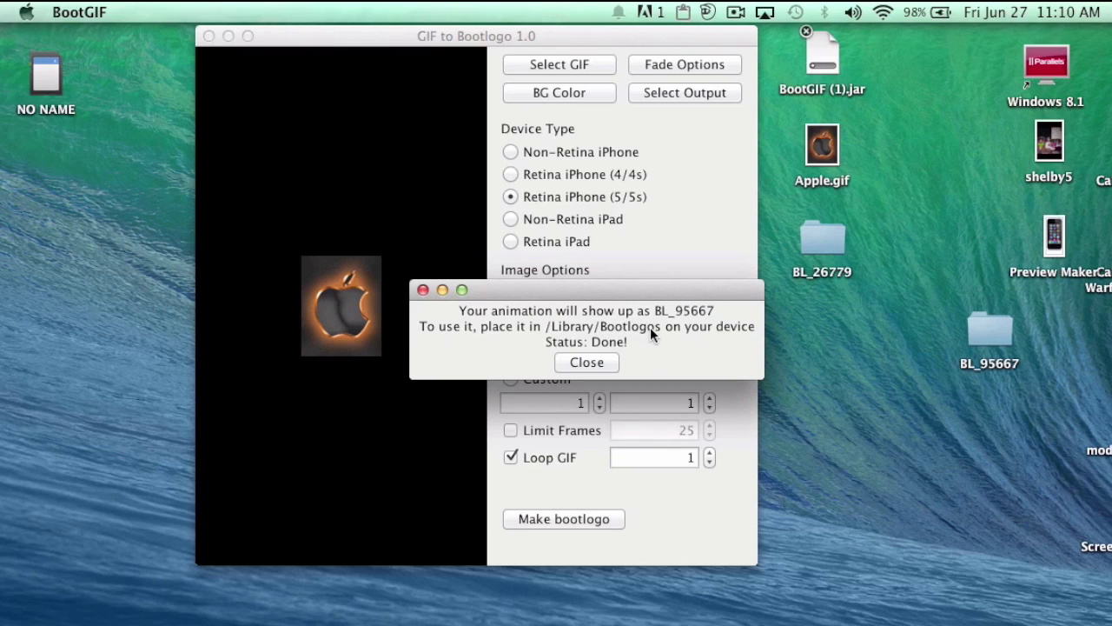
{"action": "left_click", "coordinate": [594, 362]}
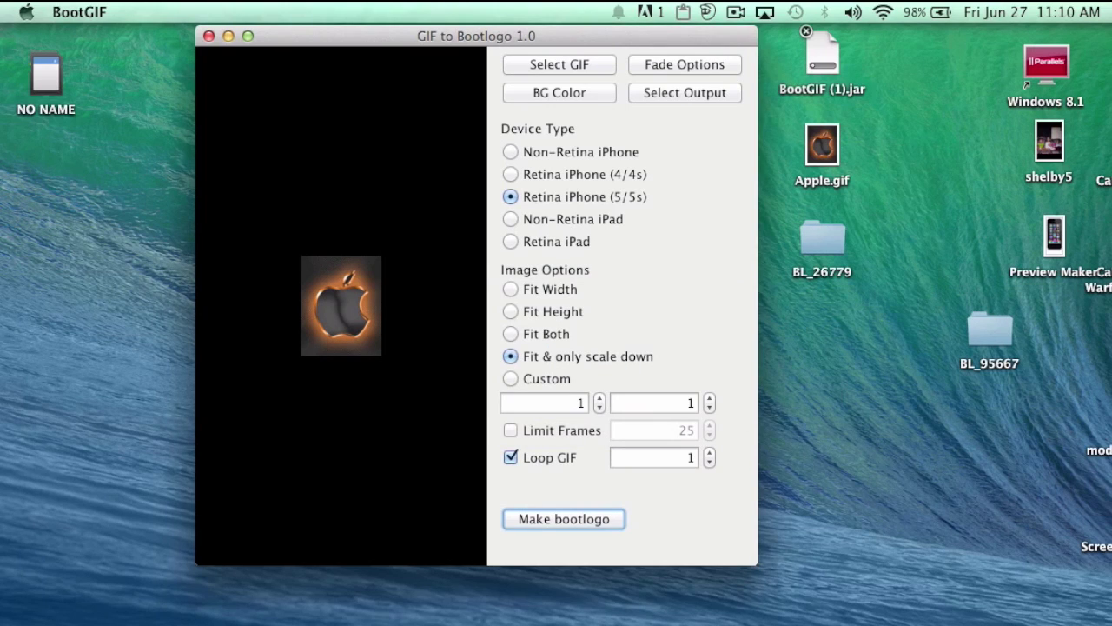
In iFunBox's Raw File System, open the iPhone's /Library/BootLogos folder
{"action": "left_click", "coordinate": [764, 621]}
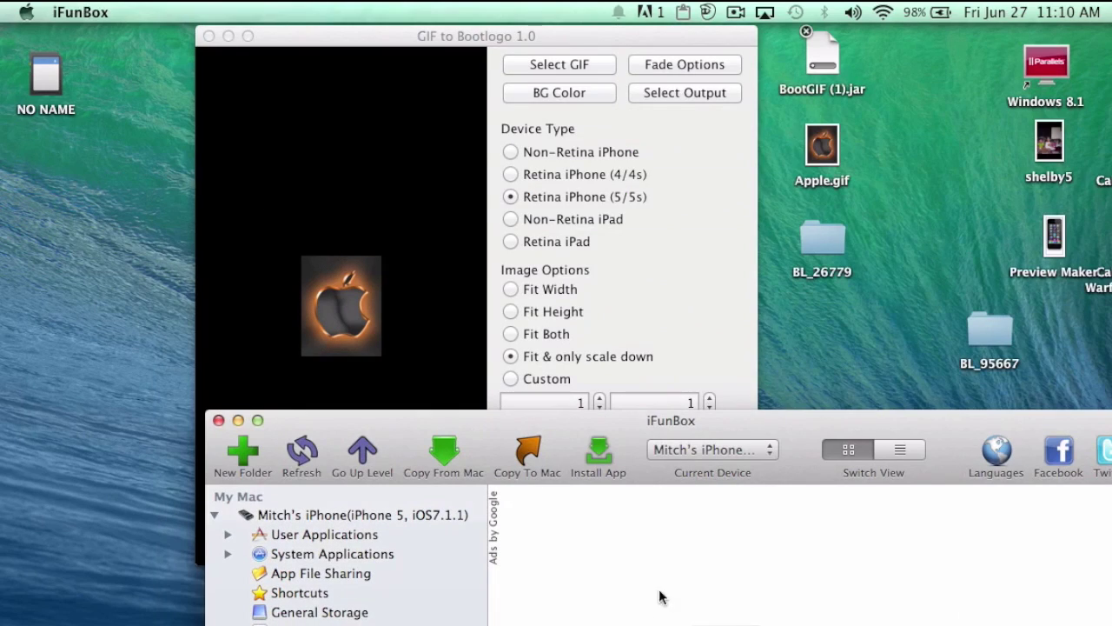
{"action": "left_click_drag", "start_coordinate": [787, 421], "coordinate": [740, 37]}
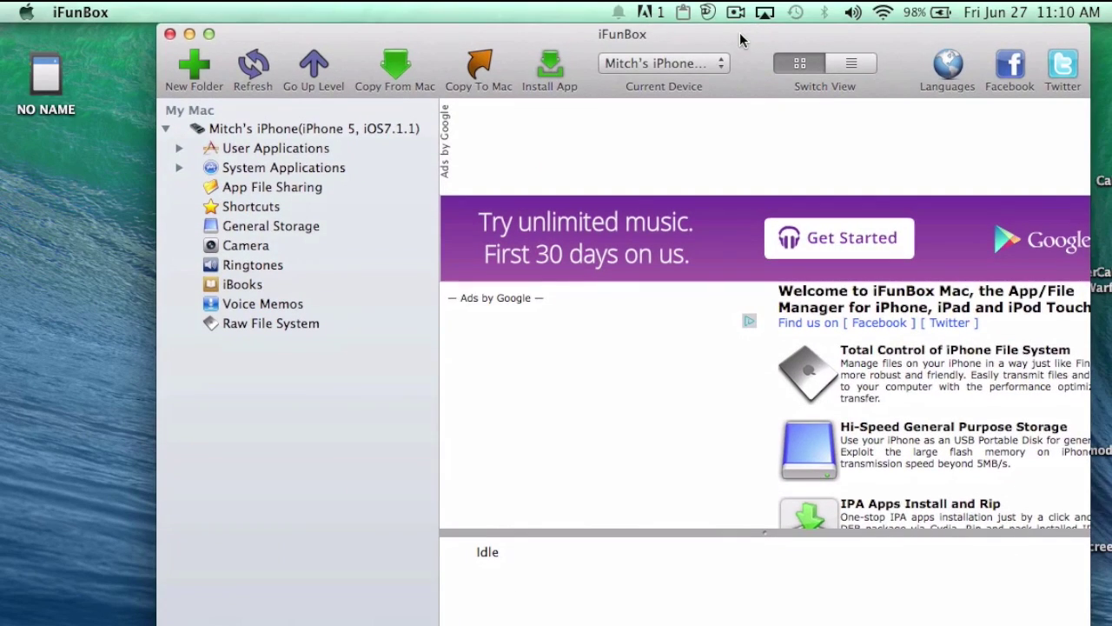
{"action": "left_click", "coordinate": [293, 324]}
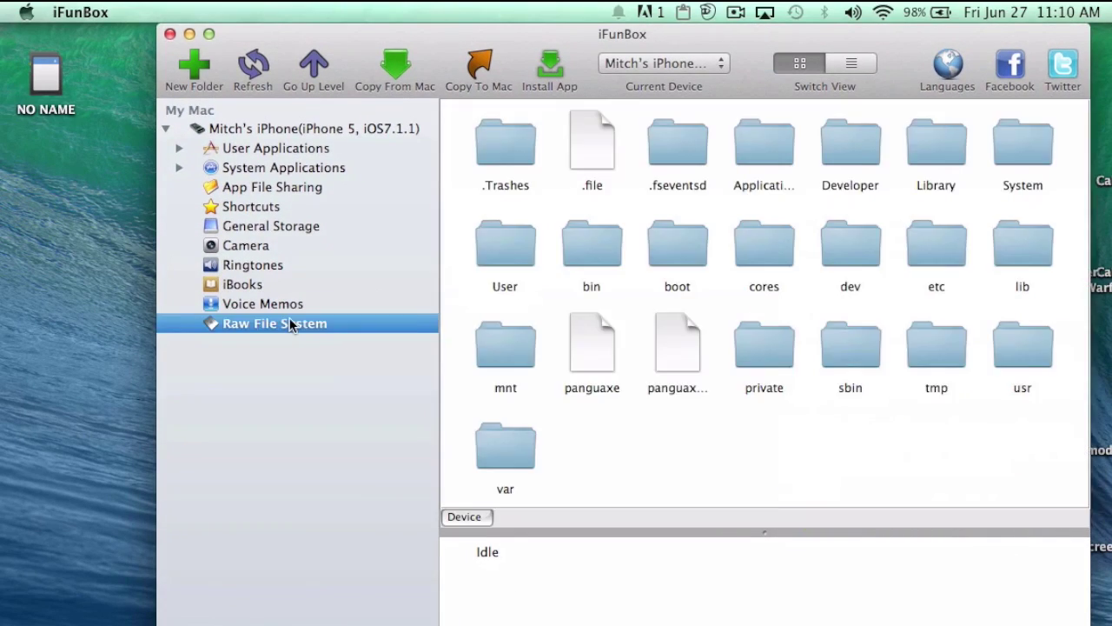
{"action": "left_click", "coordinate": [934, 140]}
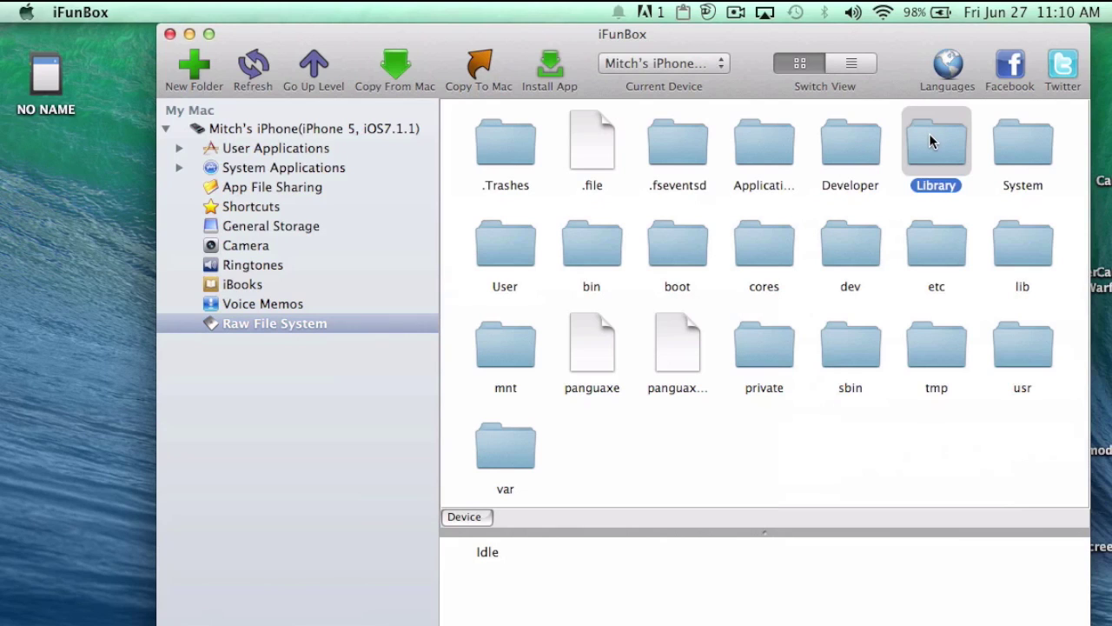
{"action": "double_click", "coordinate": [941, 152]}
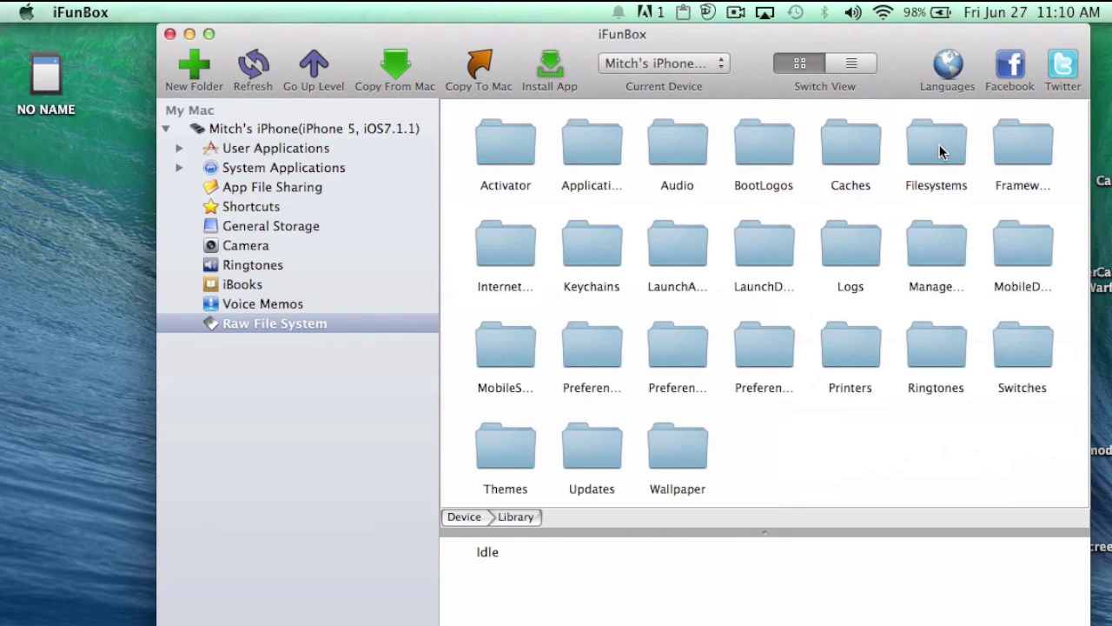
{"action": "double_click", "coordinate": [763, 144]}
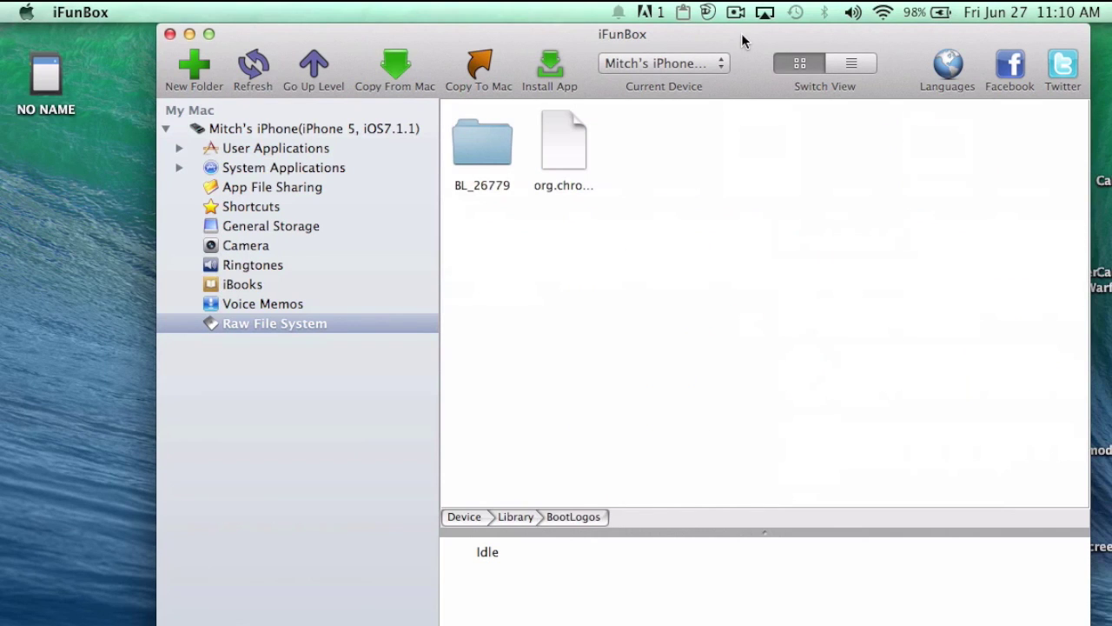
Copy the BL_95667 desktop folder into the iPhone's BootLogos folder
{"action": "left_click_drag", "start_coordinate": [742, 35], "coordinate": [594, 31]}
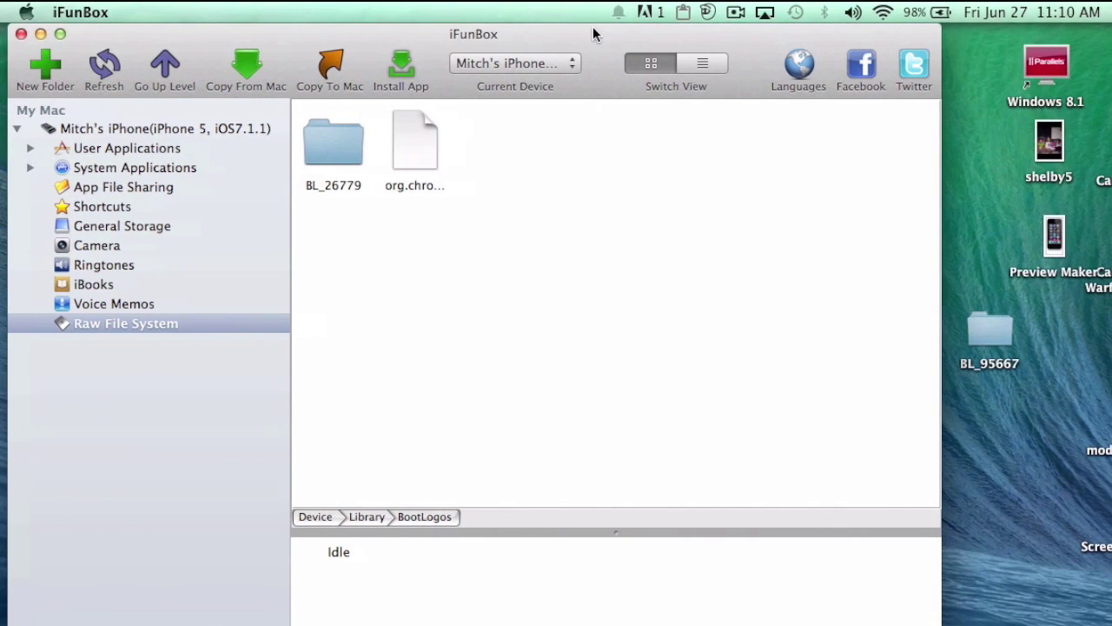
{"action": "left_click", "coordinate": [986, 328]}
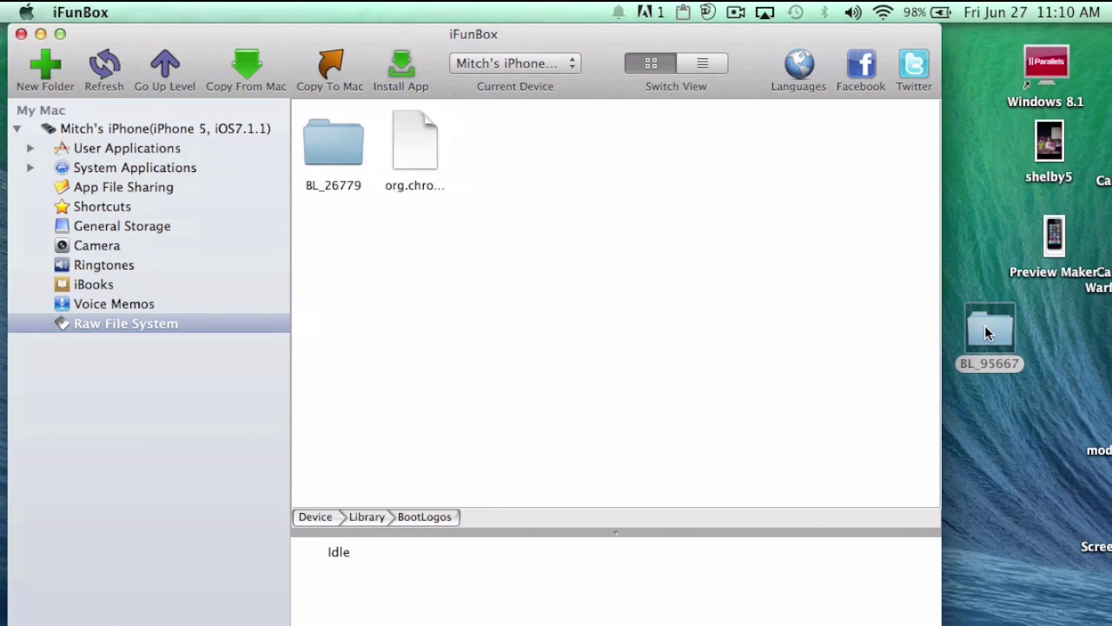
{"action": "left_click_drag", "start_coordinate": [985, 320], "coordinate": [660, 206]}
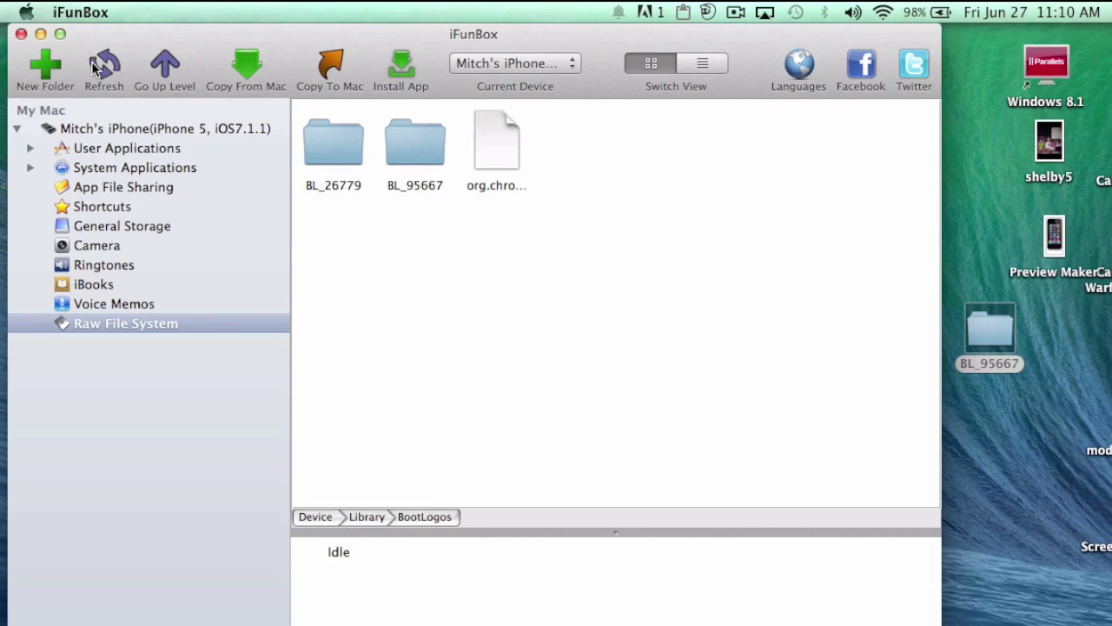
Minimize the iFunBox and GIF to Bootlogo windows, leaving only the desktop visible
{"action": "left_click", "coordinate": [40, 34]}
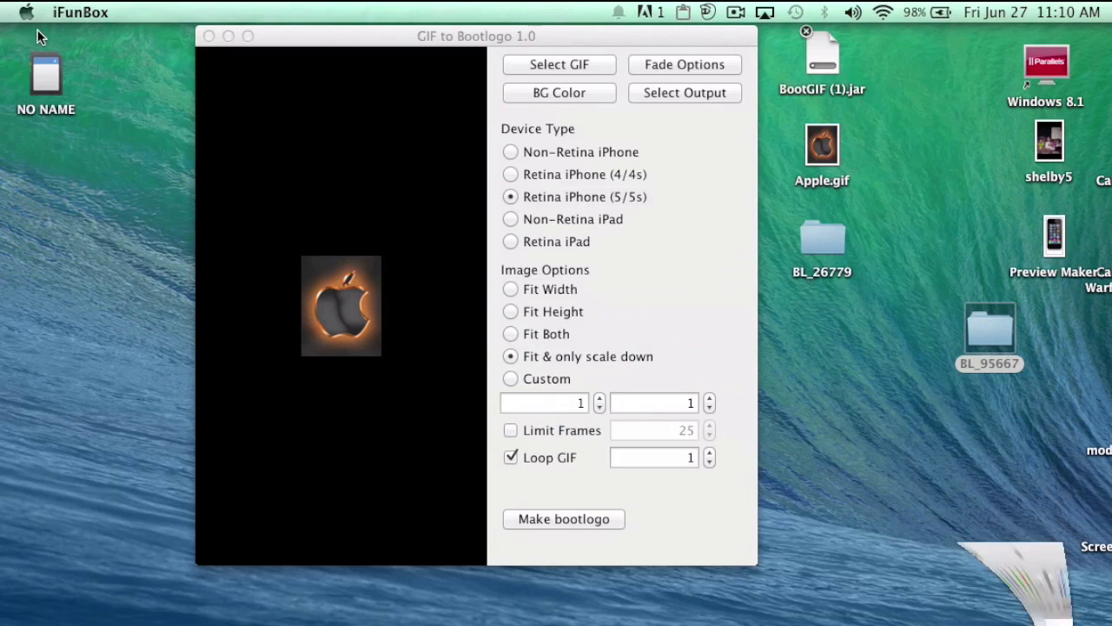
{"action": "left_click", "coordinate": [228, 36]}
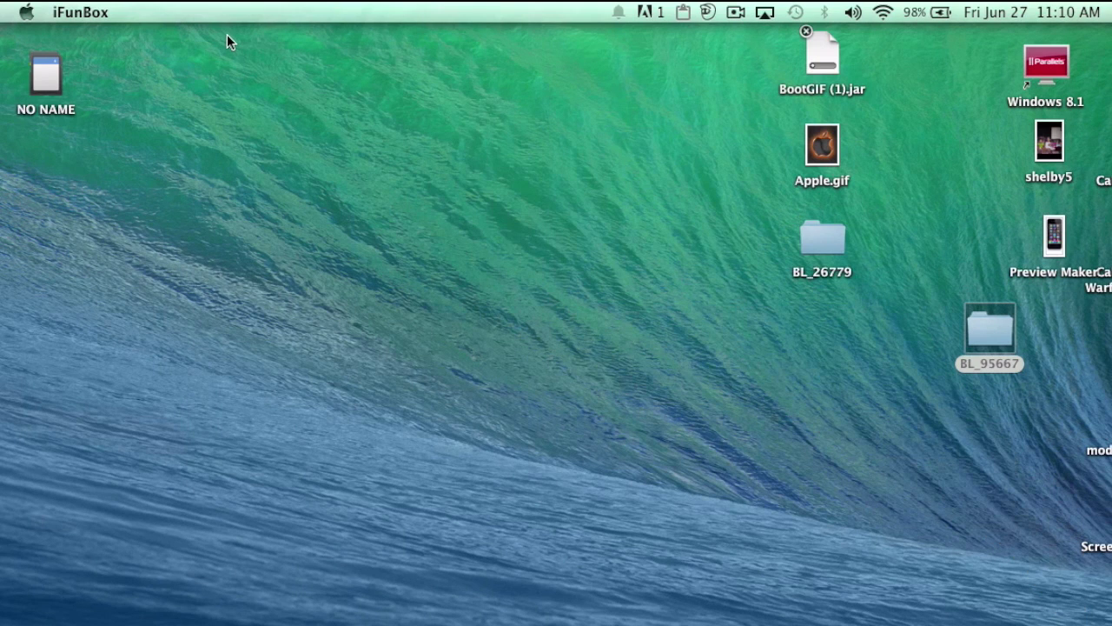